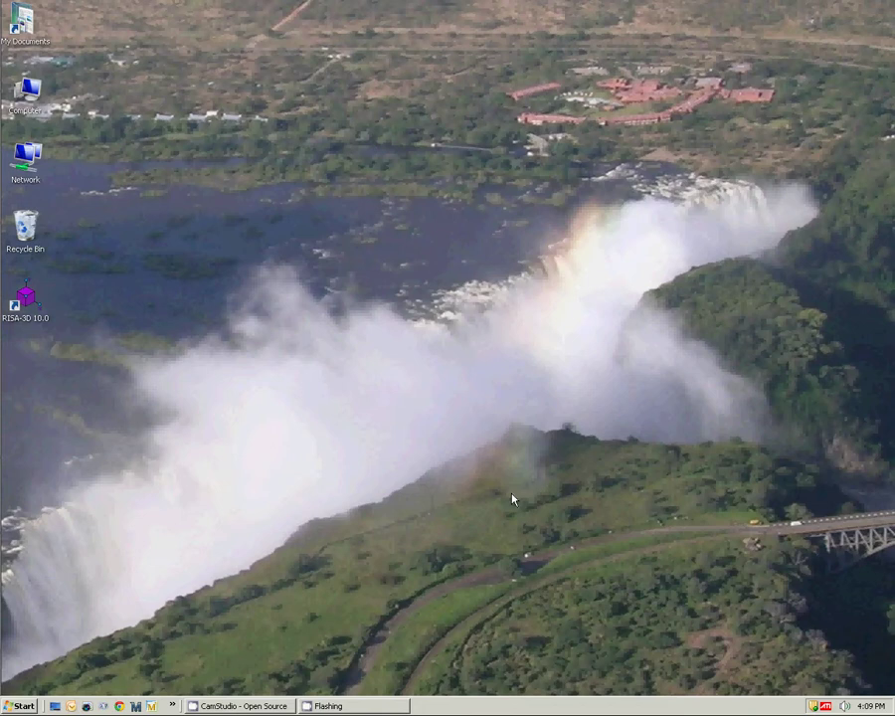
Launch RISA-3D 10.0 from its desktop shortcut and move the resulting network license warning aside.
left_click(26, 298)
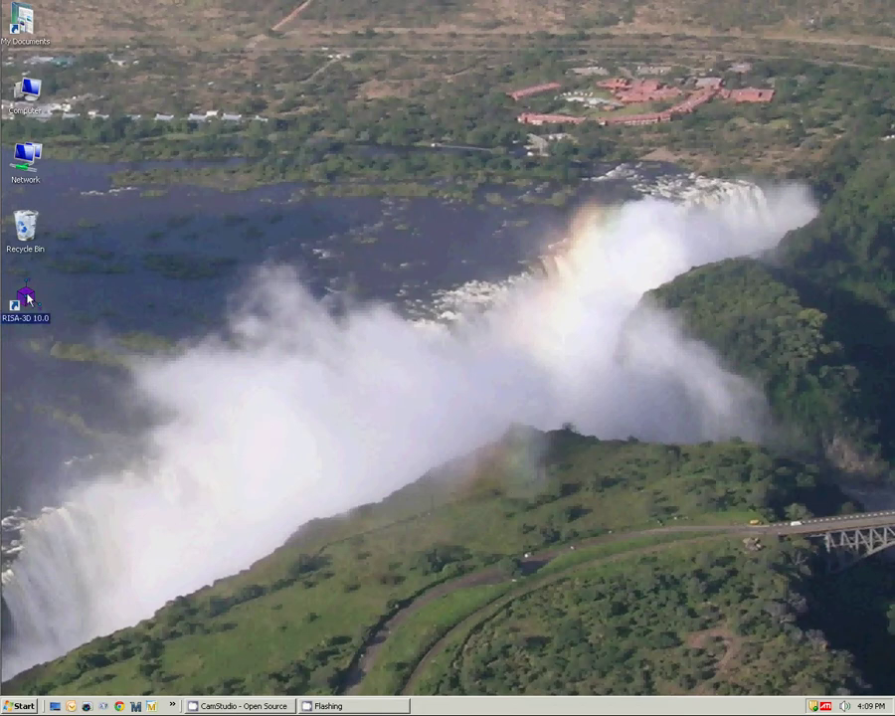
double_click(27, 298)
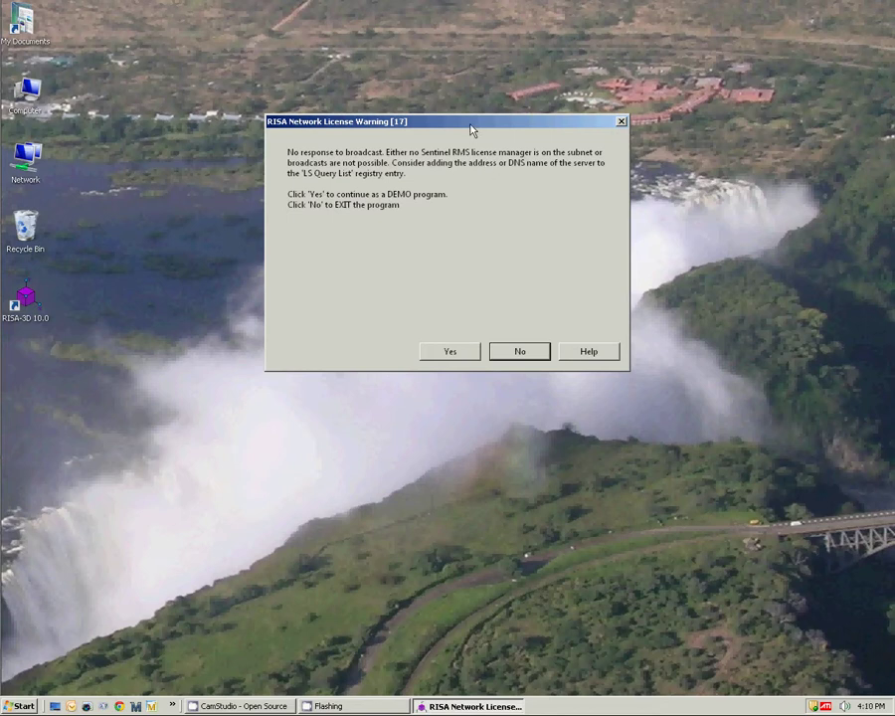
left_click_drag(471, 125, 433, 189)
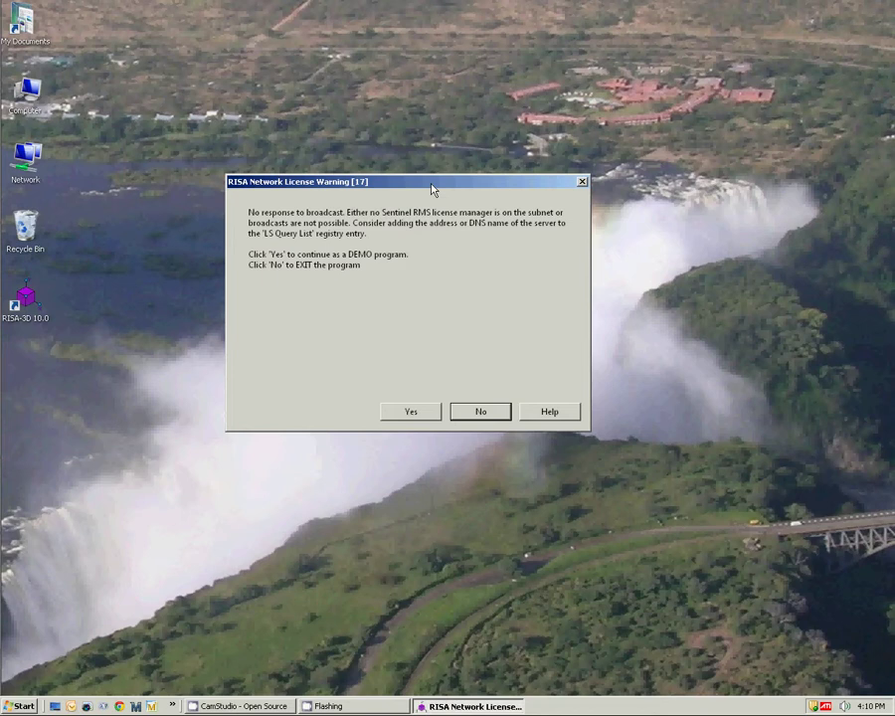
Open licensing help for error [17] and go to the 'Pointing a Client Machine to a License Server' page.
left_click(550, 413)
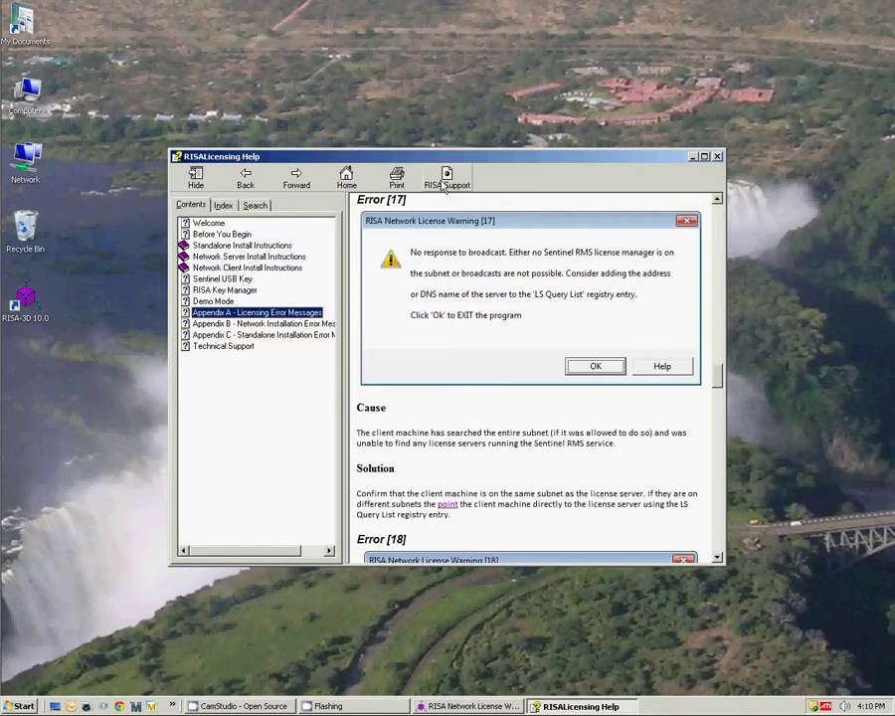
left_click_drag(443, 162, 398, 47)
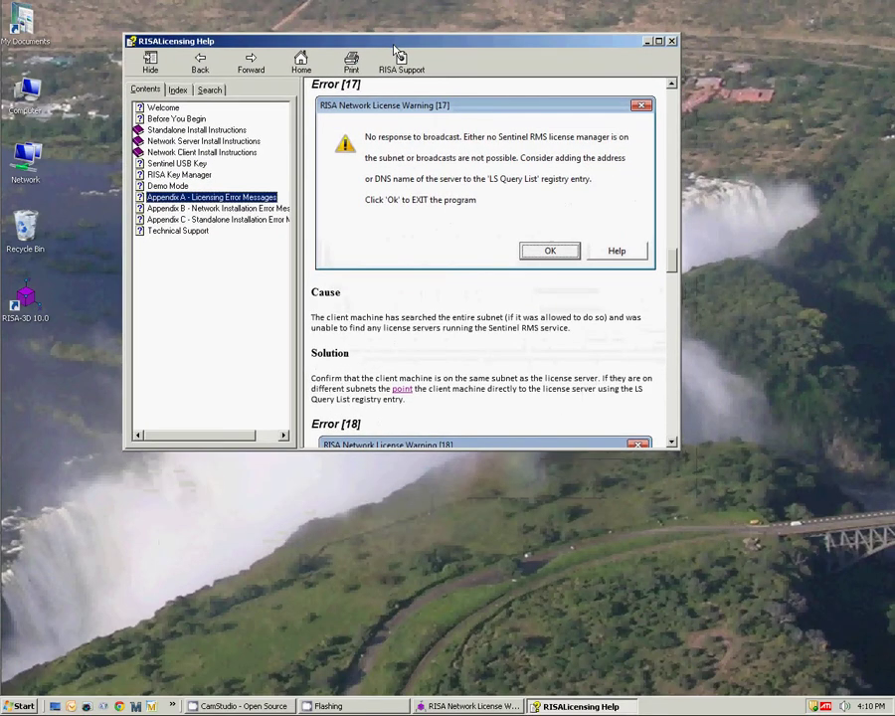
left_click(664, 454)
left_click_drag(665, 452, 693, 619)
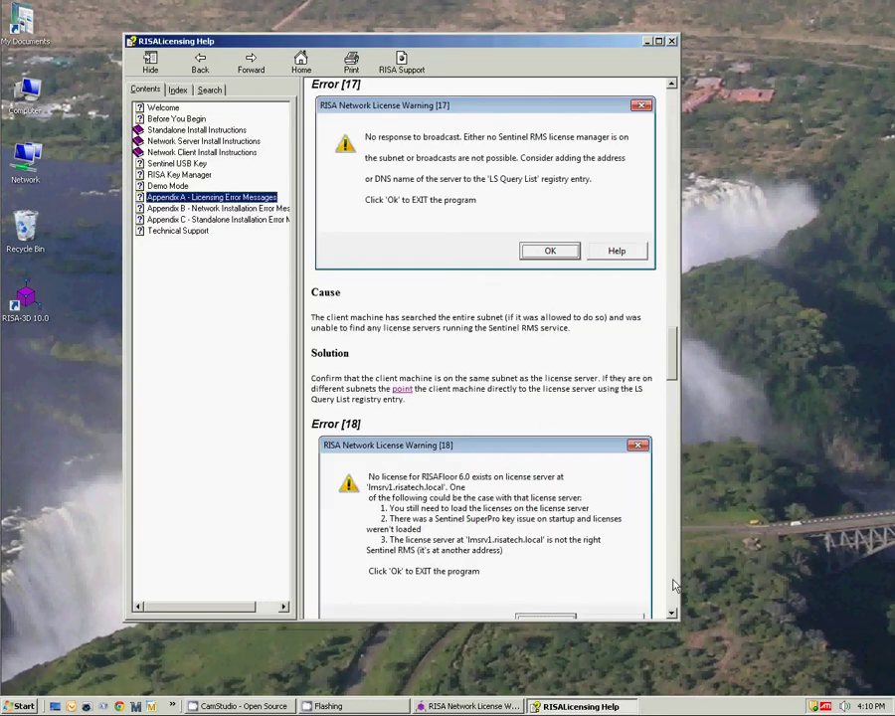
left_click(404, 390)
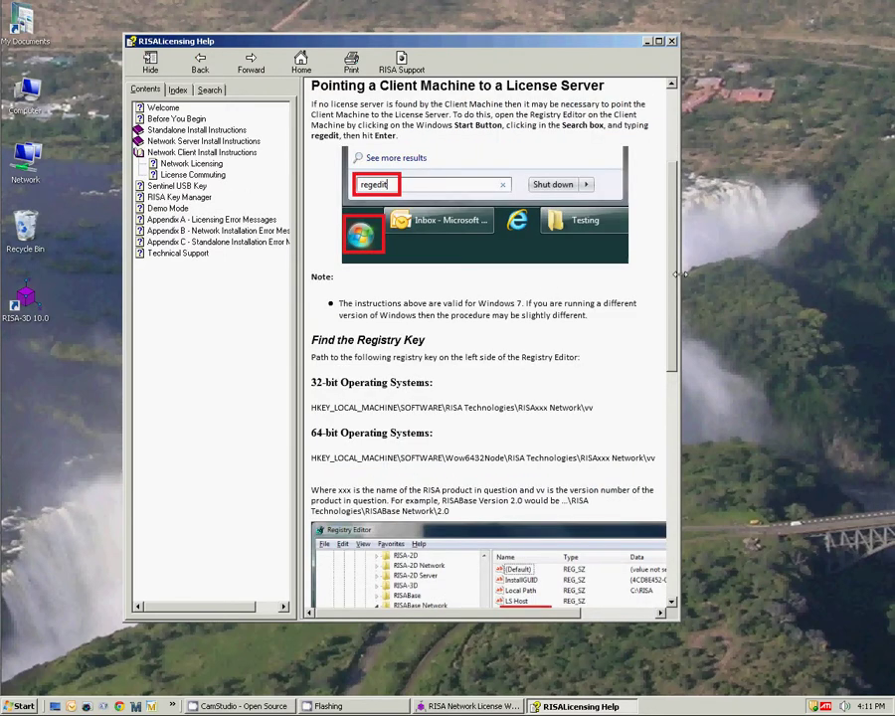
left_click_drag(681, 273, 779, 272)
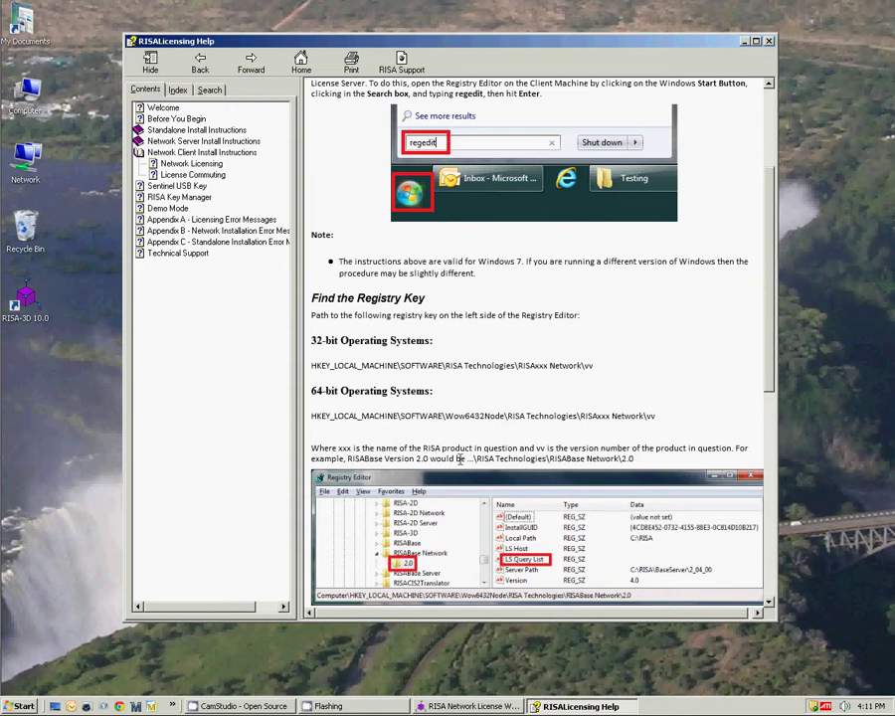
Launch the Registry Editor with 'regedit' from the Run prompt.
left_click(24, 706)
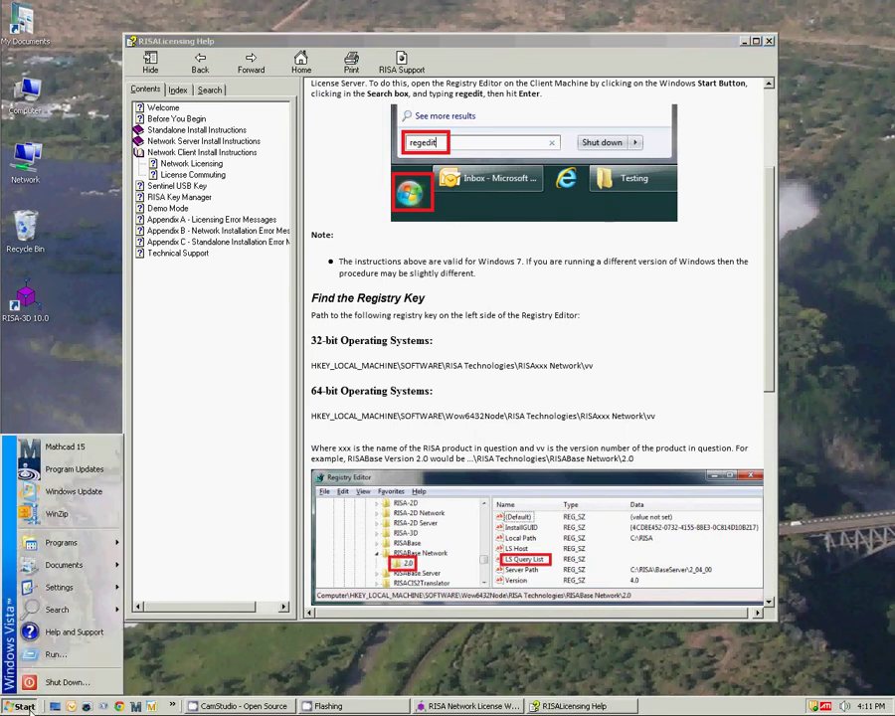
left_click(52, 655)
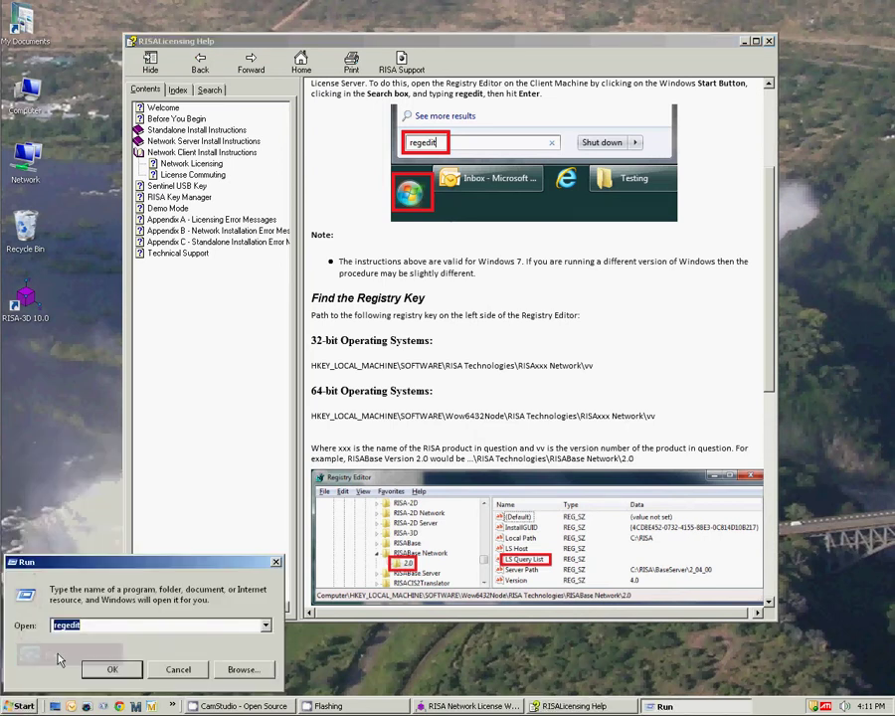
left_click_drag(131, 537, 185, 525)
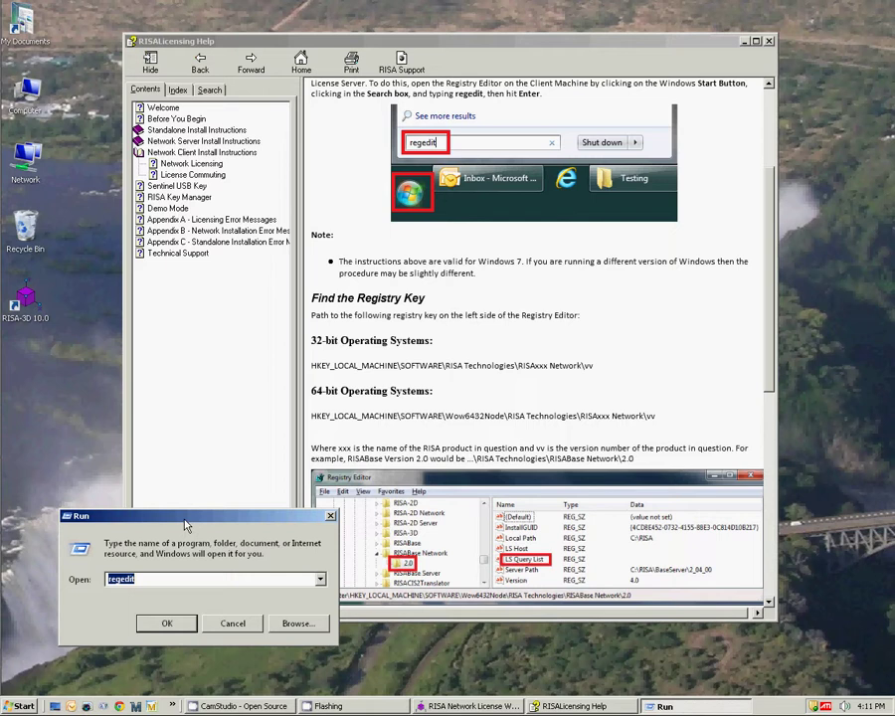
type("regedit")
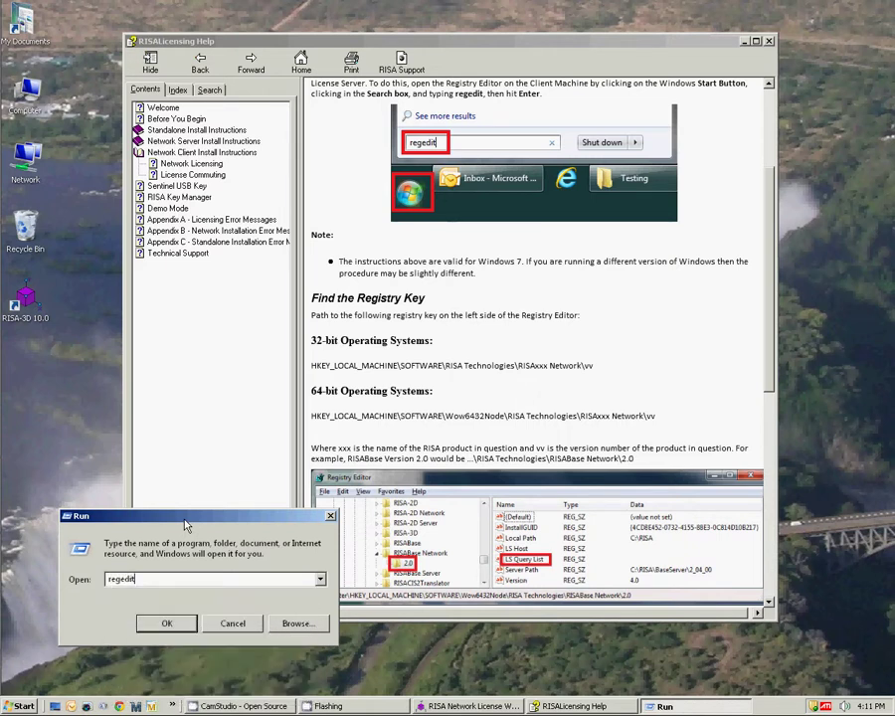
key("Return")
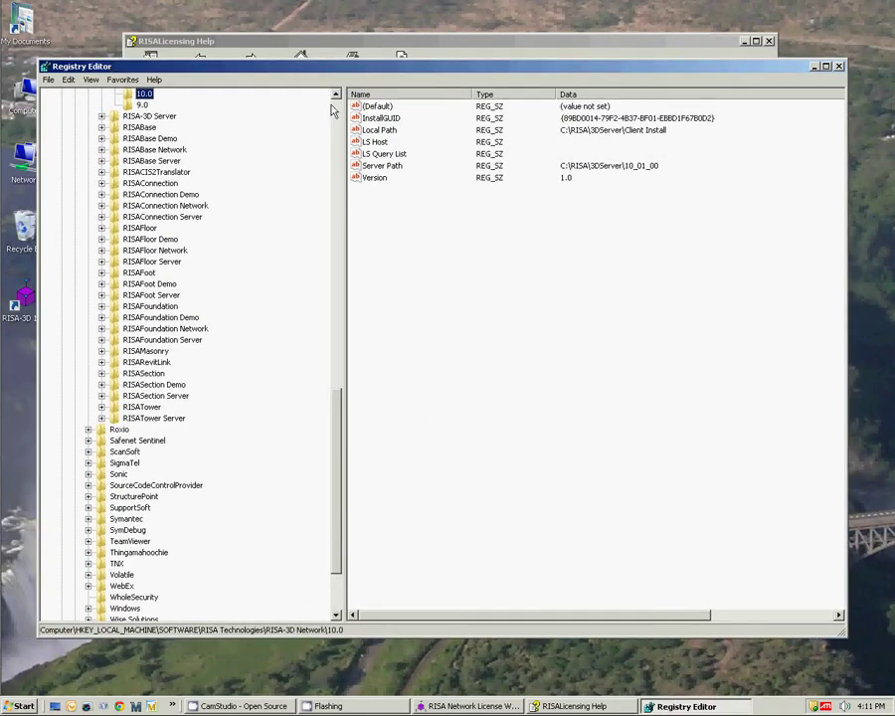
Browse the registry tree to HKLM\SOFTWARE\RISA Technologies\RISA-3D Network\10.0.
left_click(336, 111)
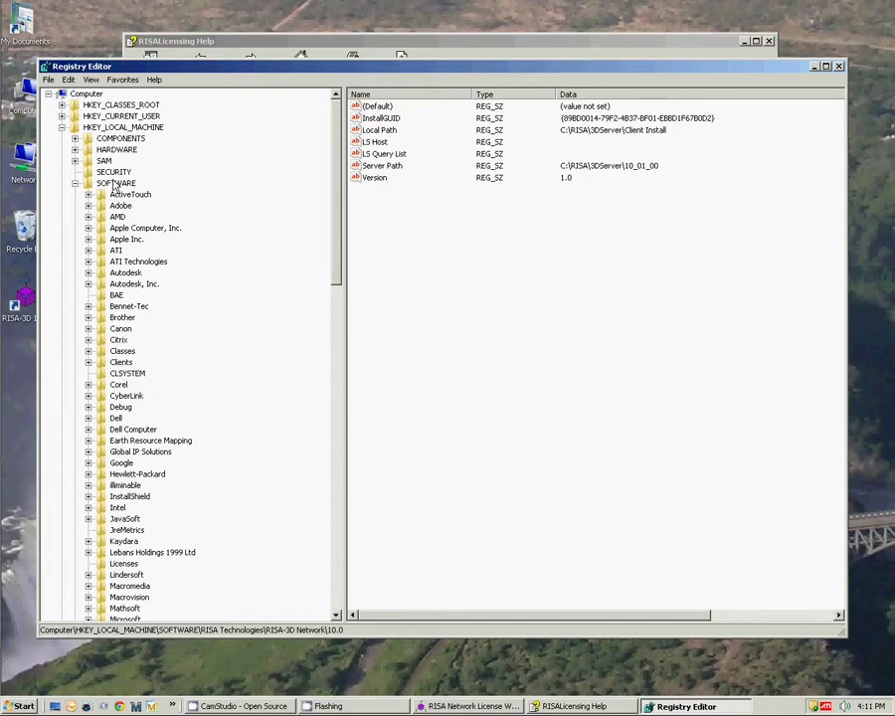
left_click_drag(339, 162, 362, 303)
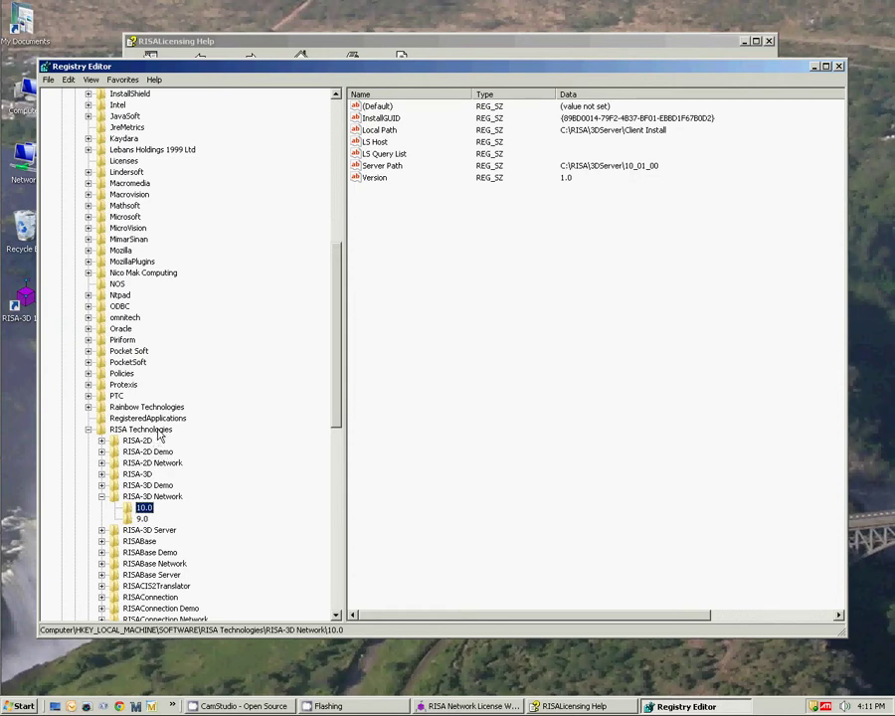
left_click_drag(339, 320, 339, 177)
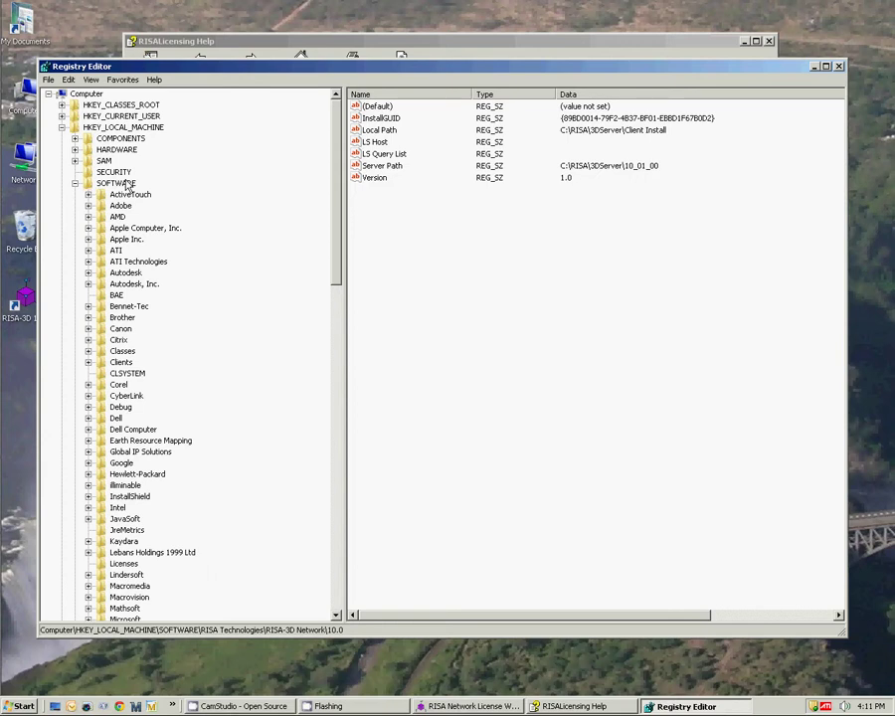
left_click_drag(335, 174, 296, 486)
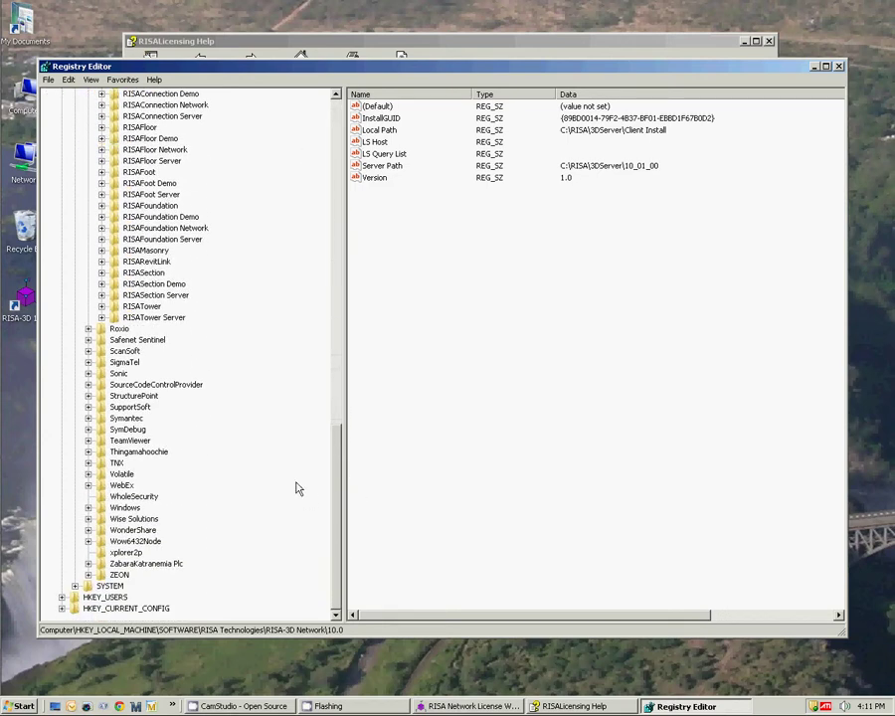
left_click(88, 541)
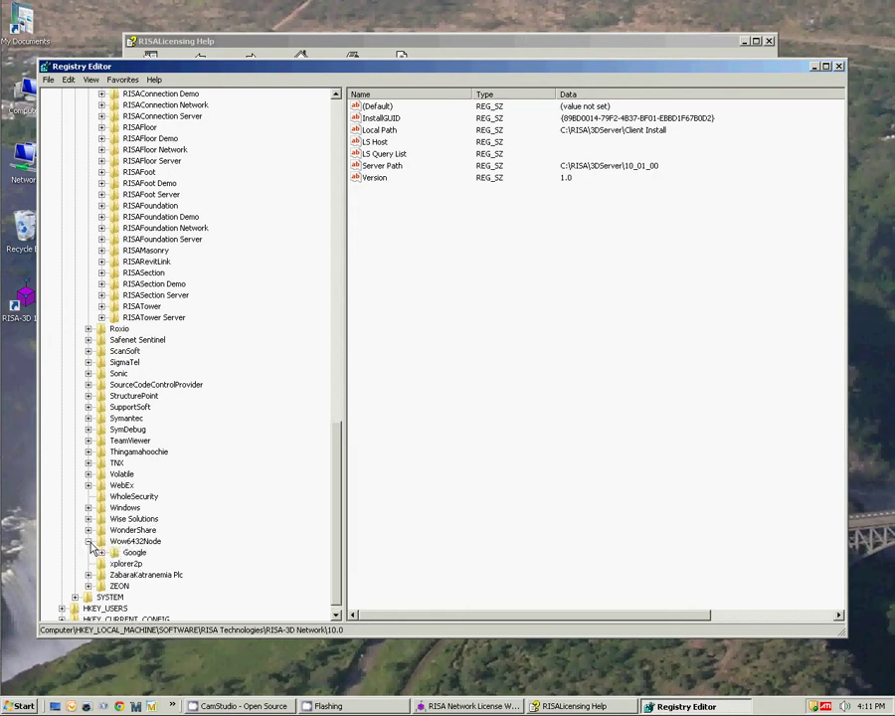
left_click(88, 542)
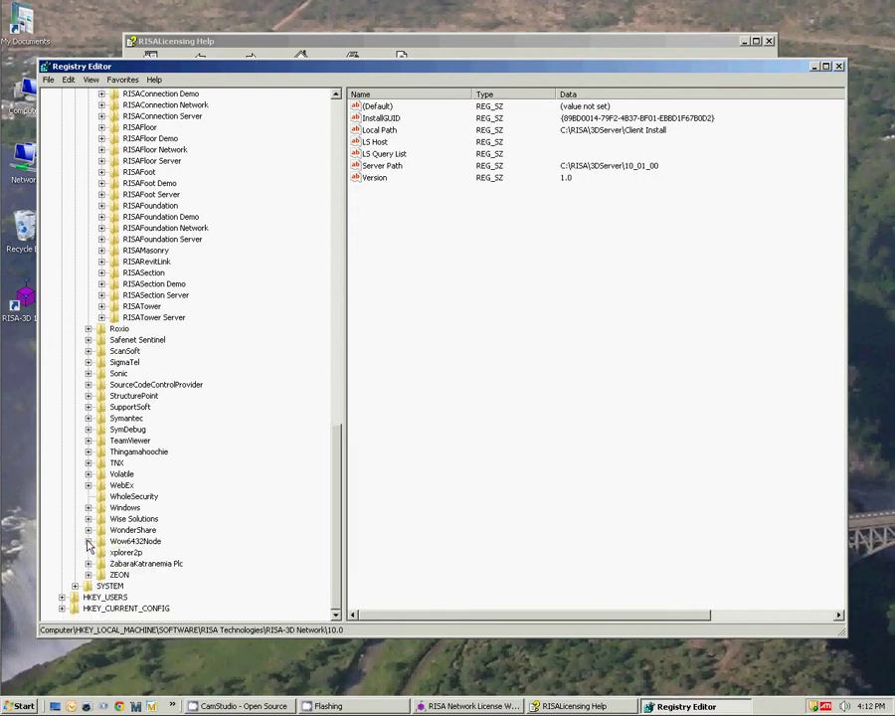
scroll(339, 485, "up", 1)
left_click_drag(339, 484, 340, 384)
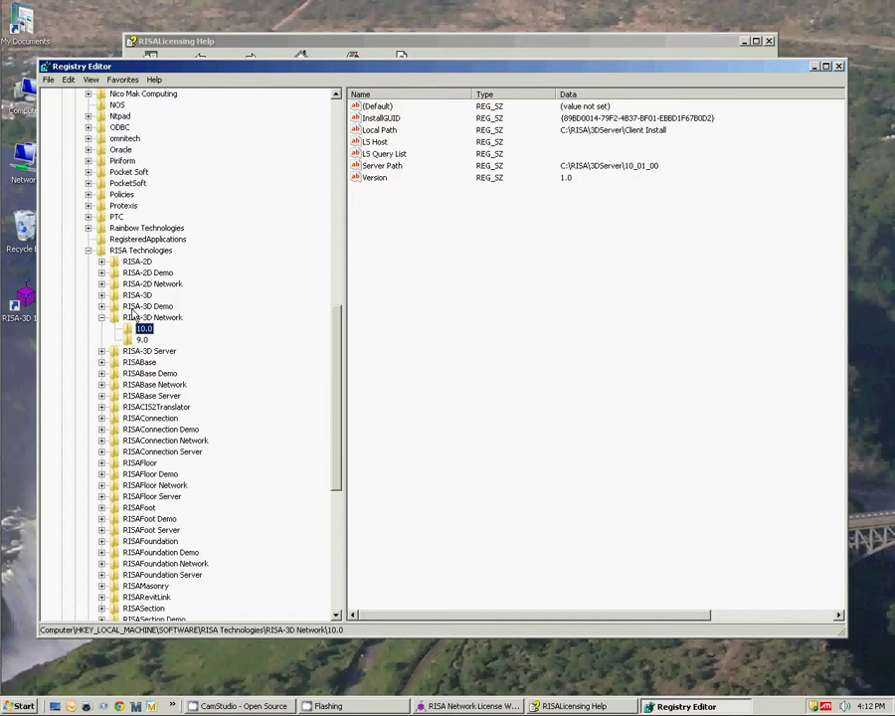
left_click_drag(163, 69, 227, 44)
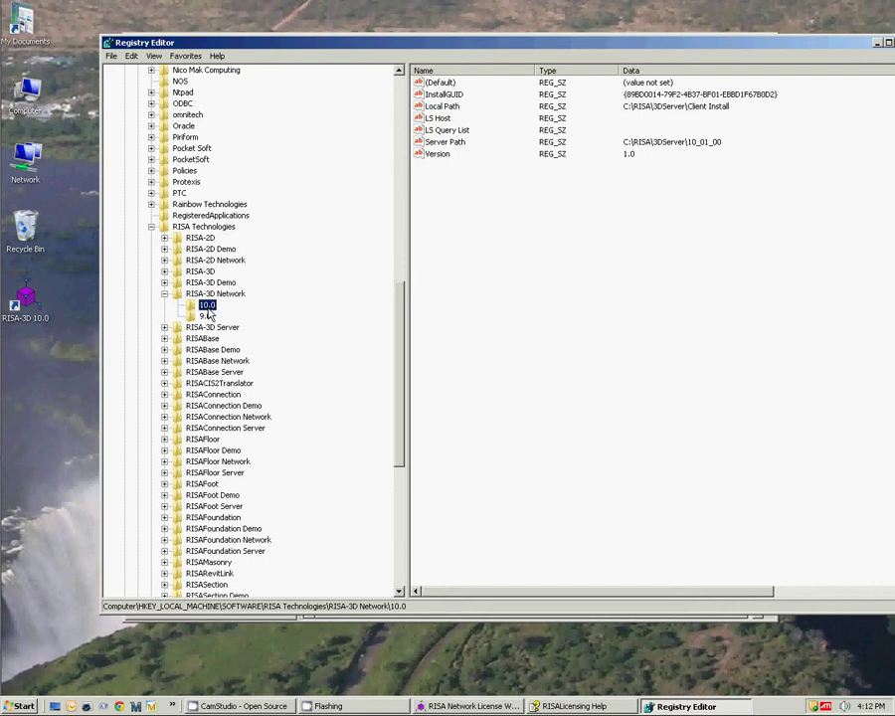
Set the LS Query List value data to 192.168.100.50.
double_click(433, 137)
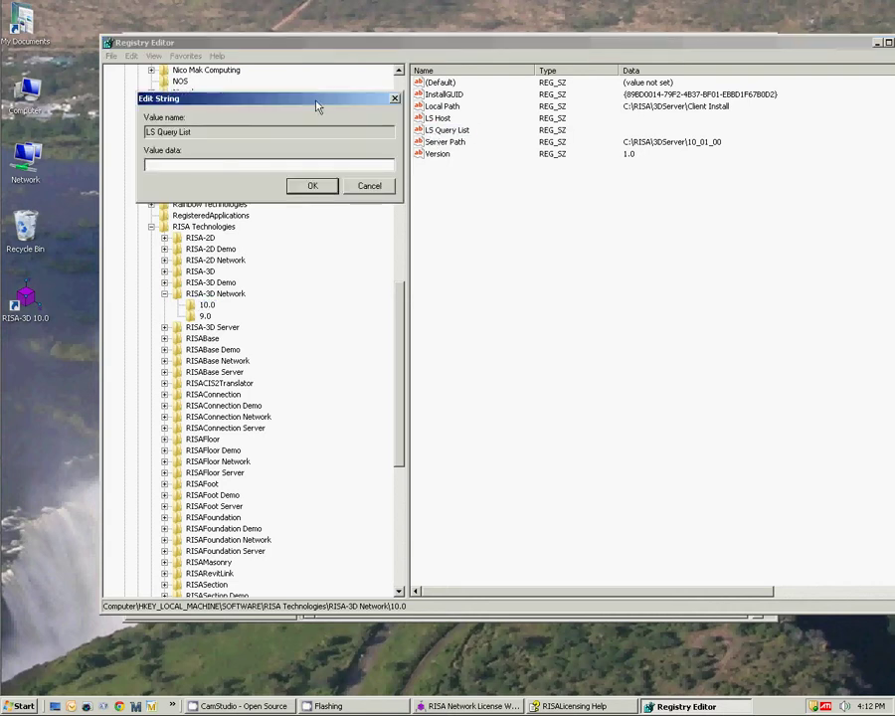
left_click_drag(314, 101, 616, 222)
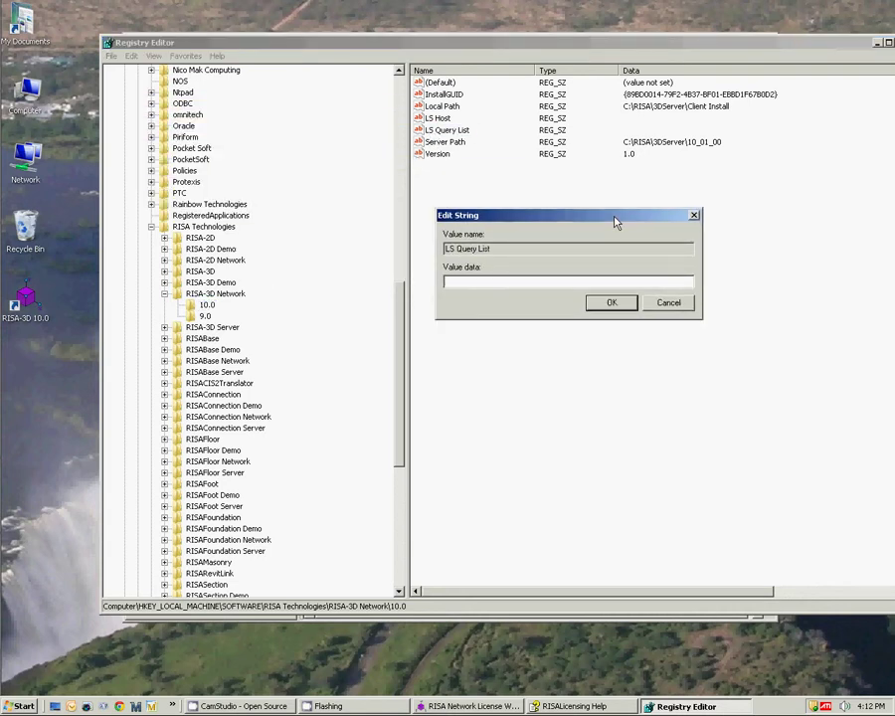
type("192.168.100.50")
left_click(599, 308)
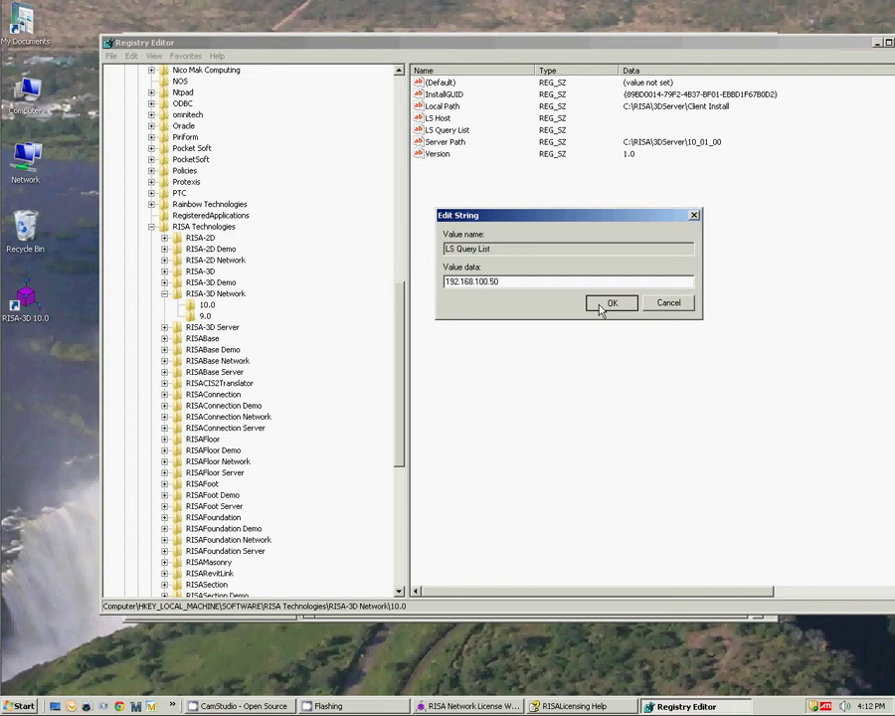
left_click(600, 304)
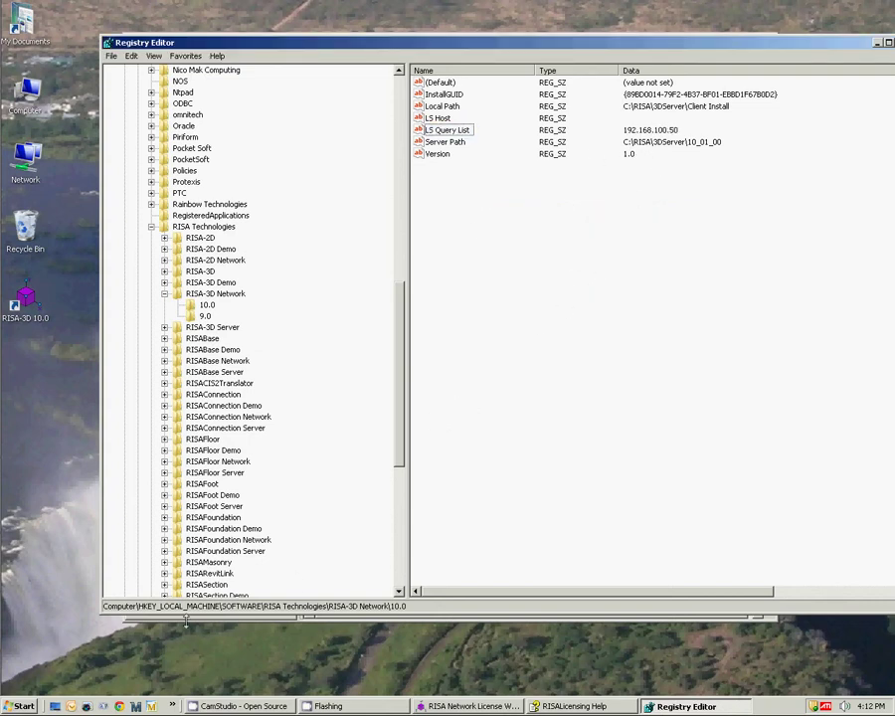
Open Windows Firewall from the Control Panel and bring up its allowed programs exceptions list.
left_click(27, 705)
mouse_move(62, 591)
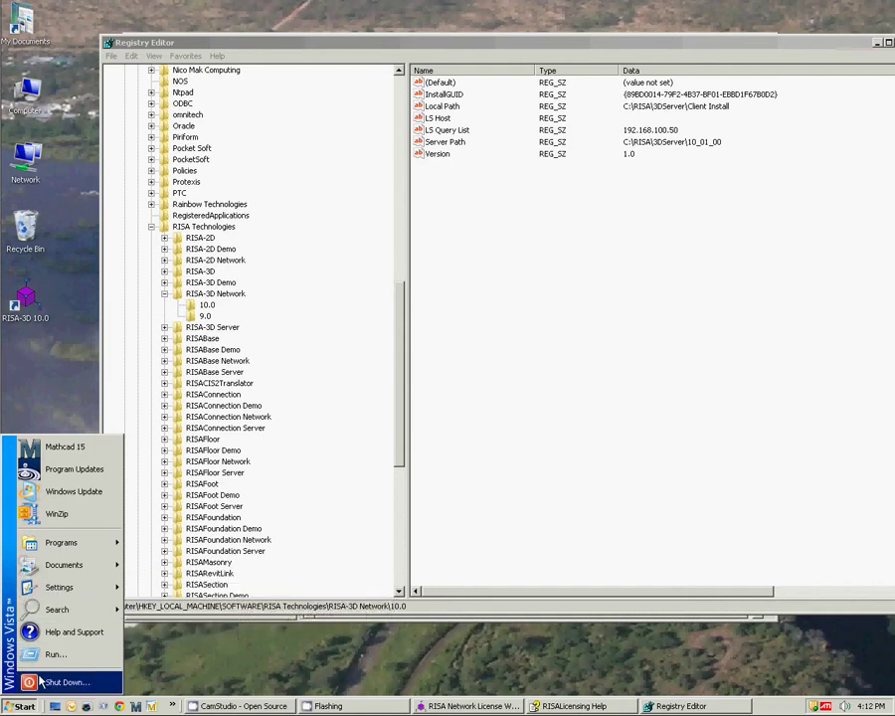
left_click(160, 583)
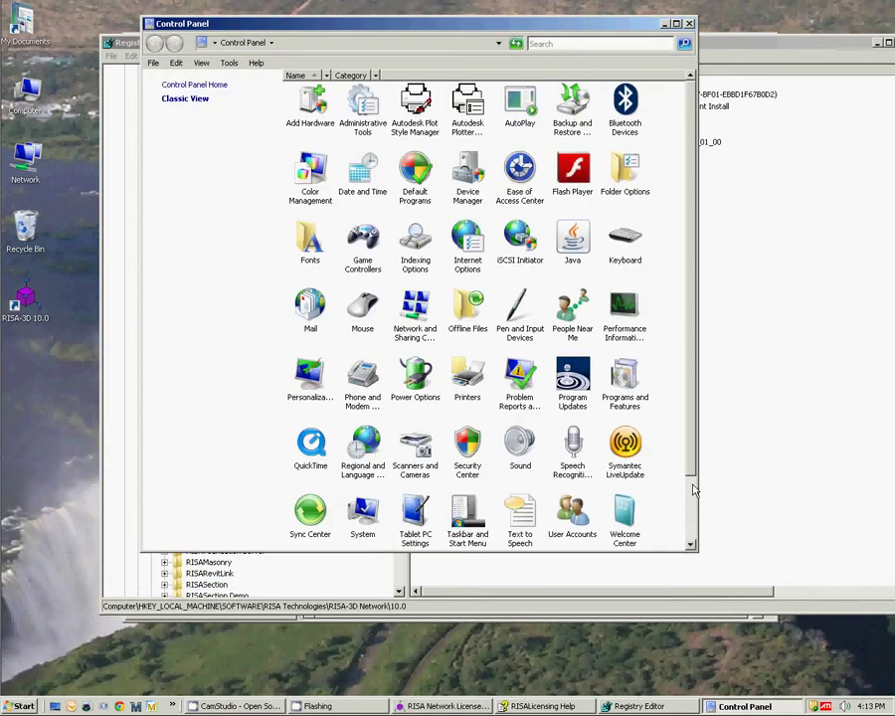
left_click(694, 489)
double_click(466, 507)
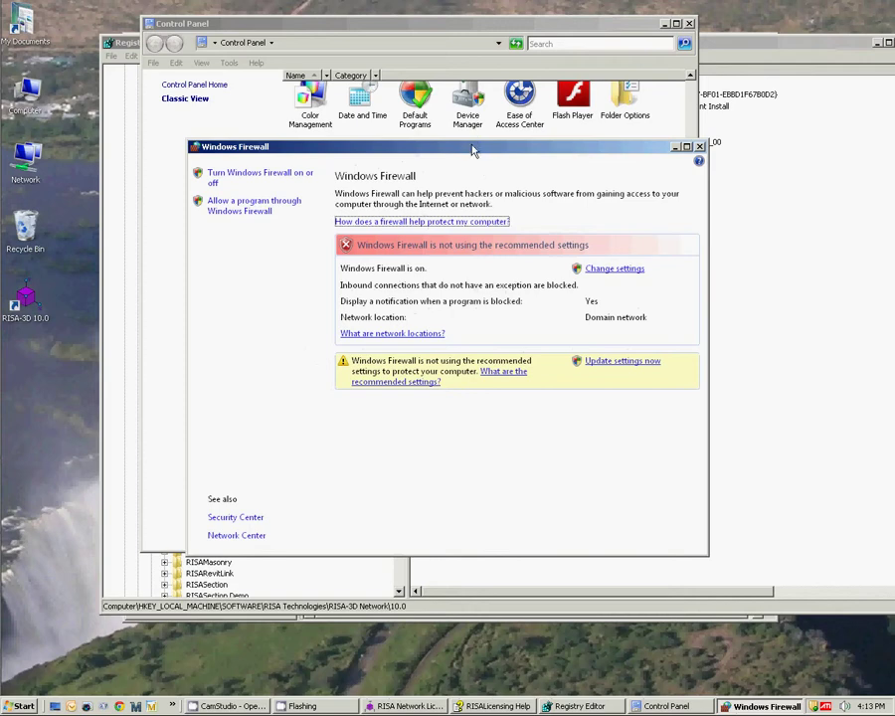
left_click_drag(472, 152, 525, 80)
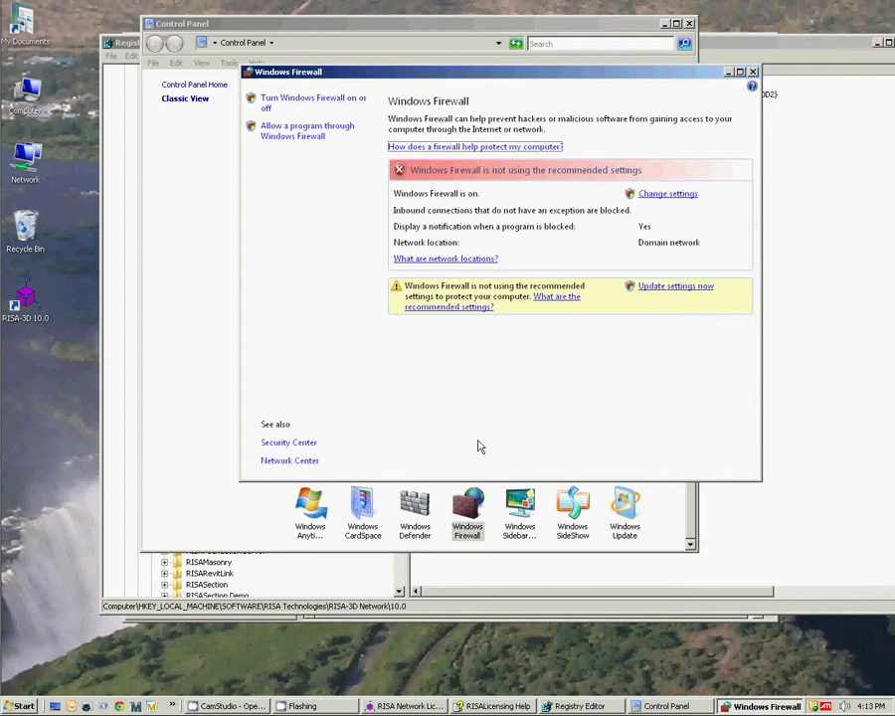
left_click(282, 134)
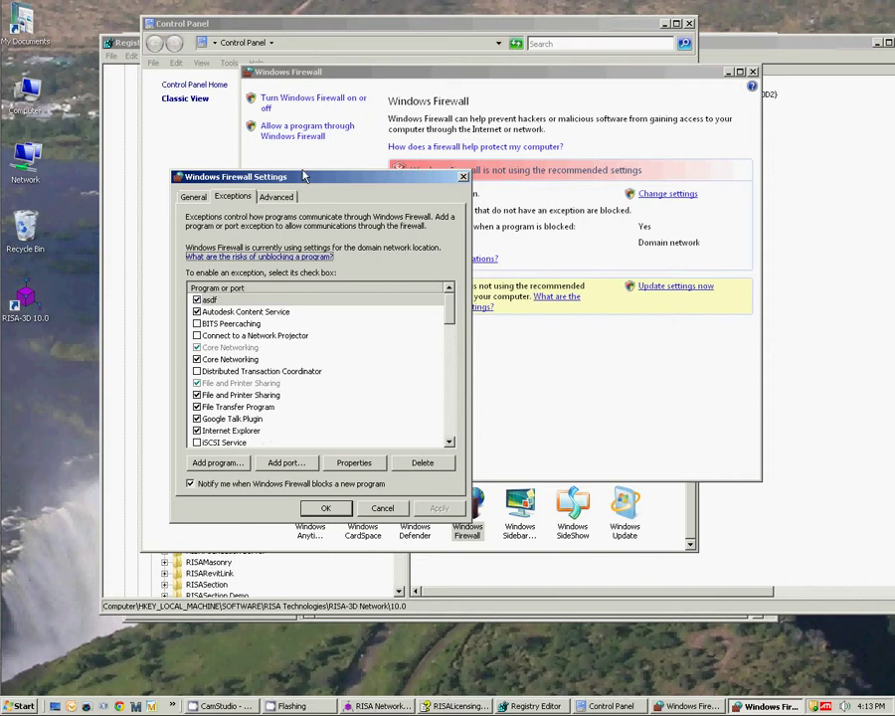
Add RISA-3D 10.0 as a firewall program exception and close the settings dialog.
left_click_drag(304, 178, 473, 150)
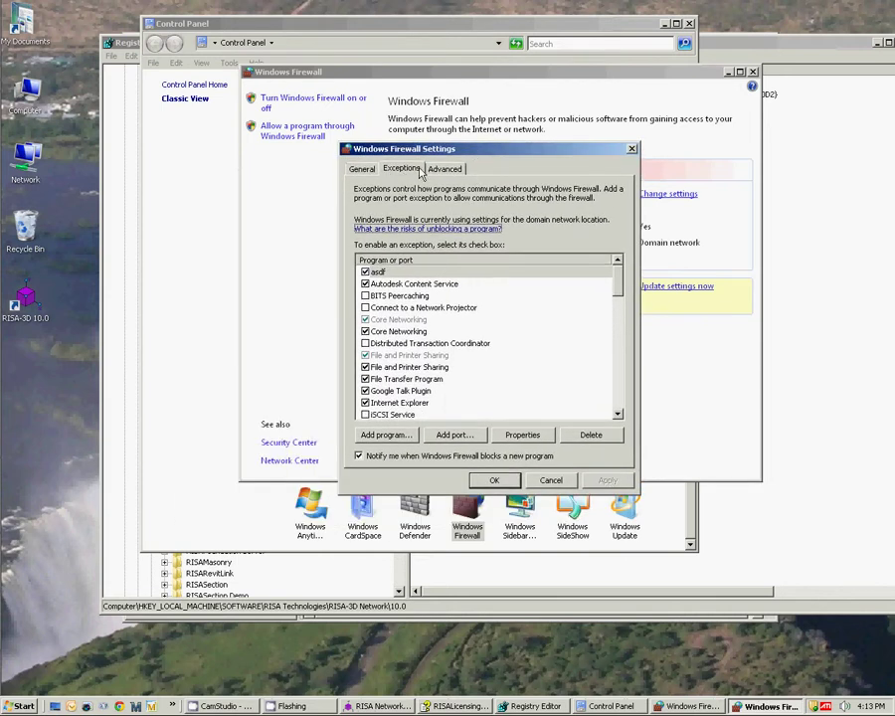
left_click(388, 438)
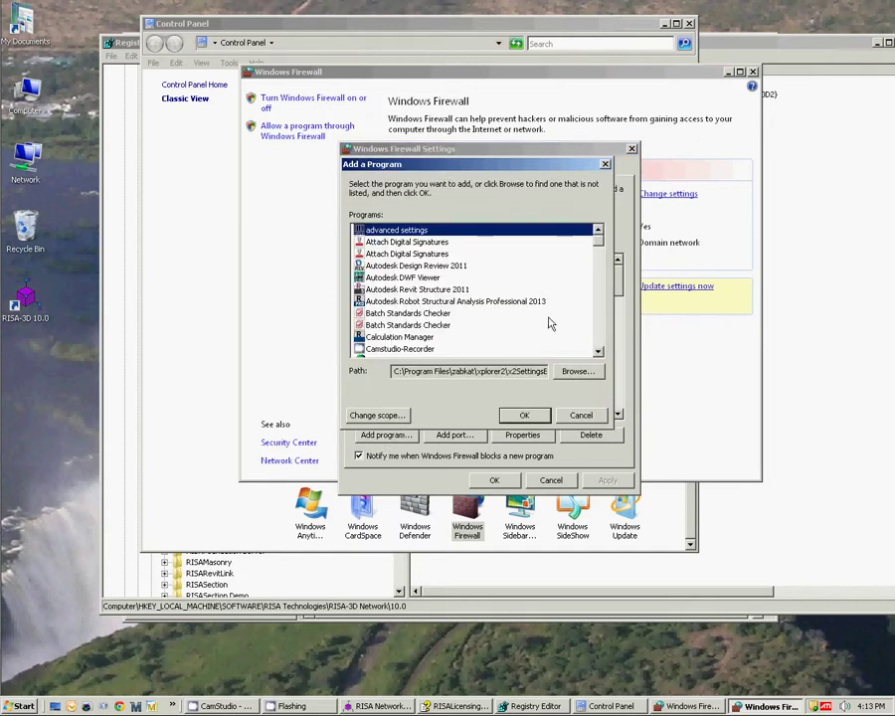
scroll(598, 316, "down", 8)
scroll(599, 318, "down", 12)
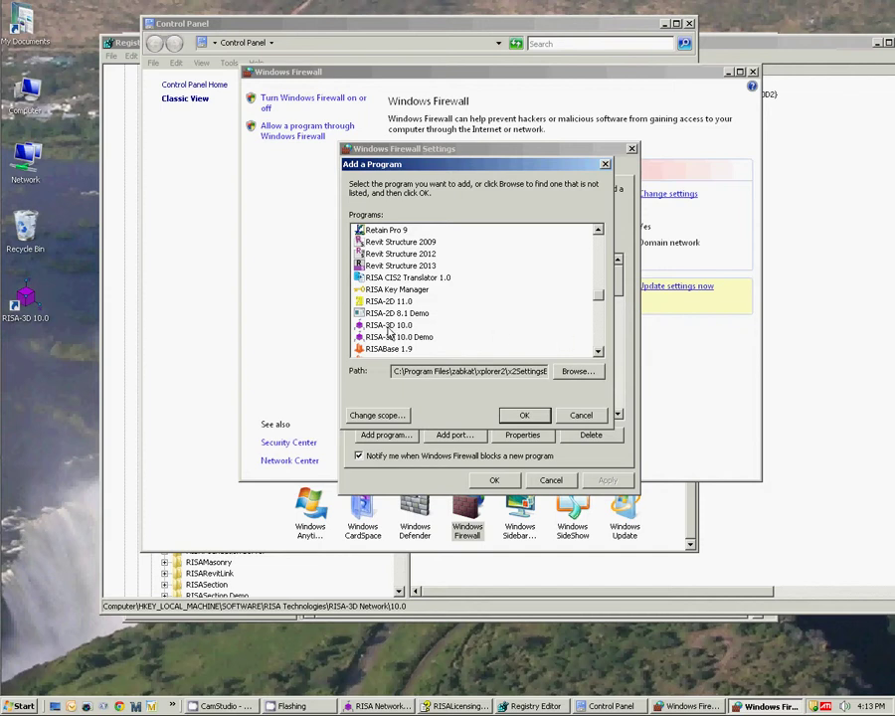
left_click(398, 325)
left_click(525, 416)
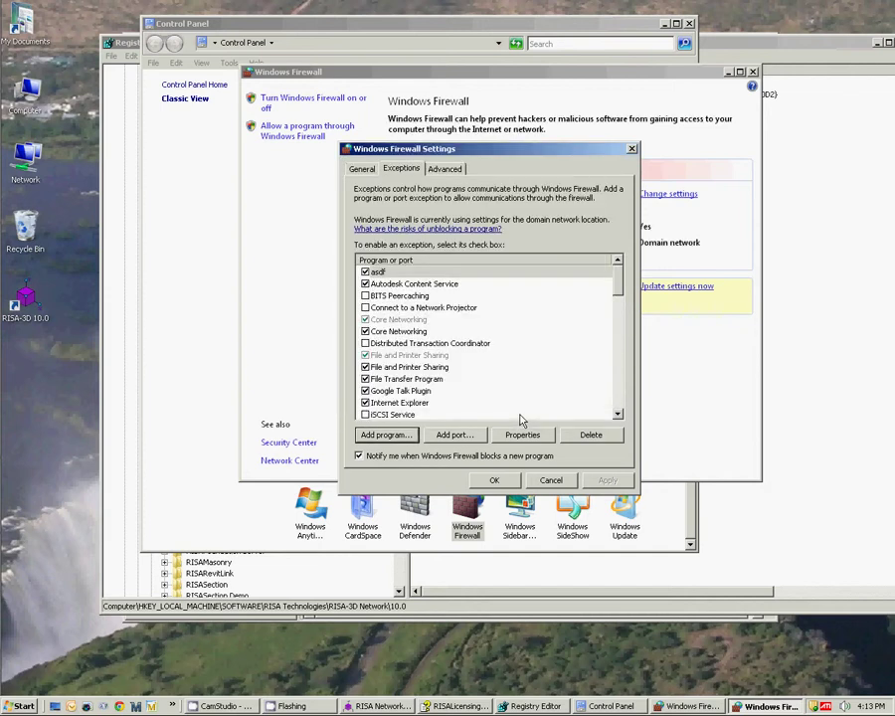
left_click_drag(618, 289, 618, 359)
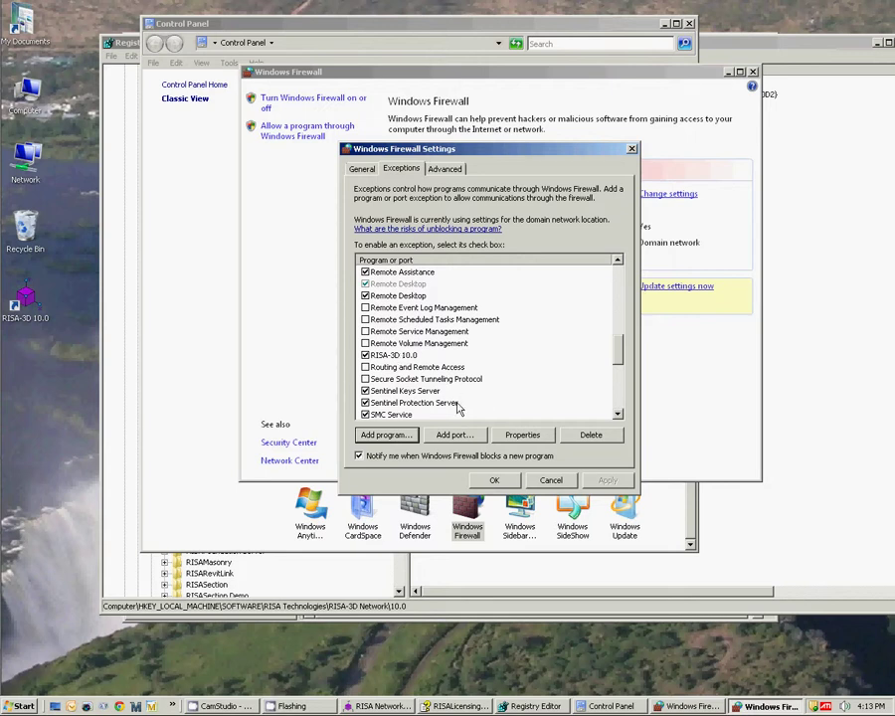
left_click(552, 480)
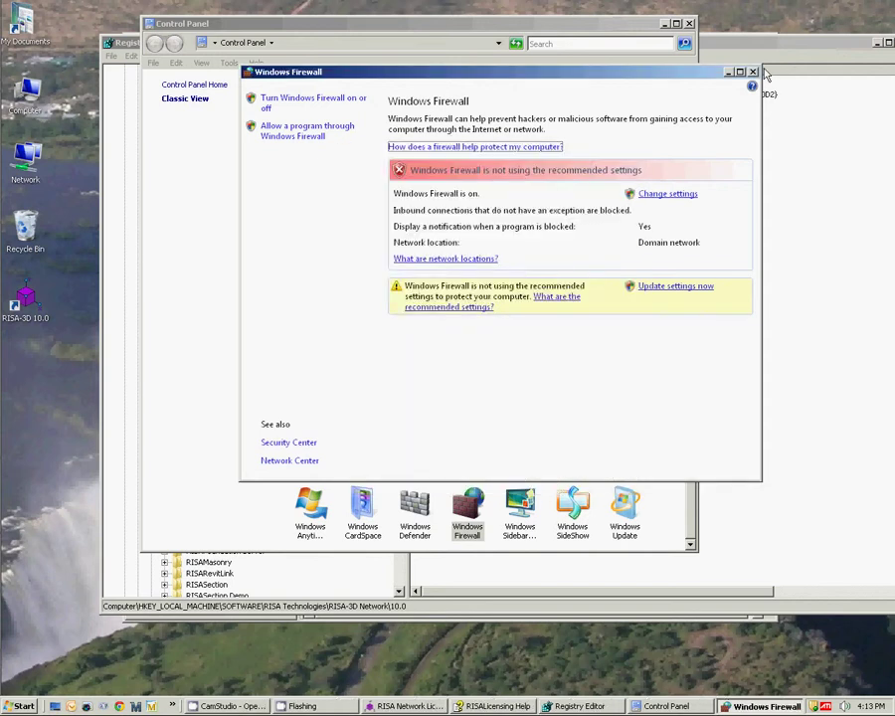
Close the Windows Firewall and Control Panel windows and dismiss the network license warning.
key("alt+F4")
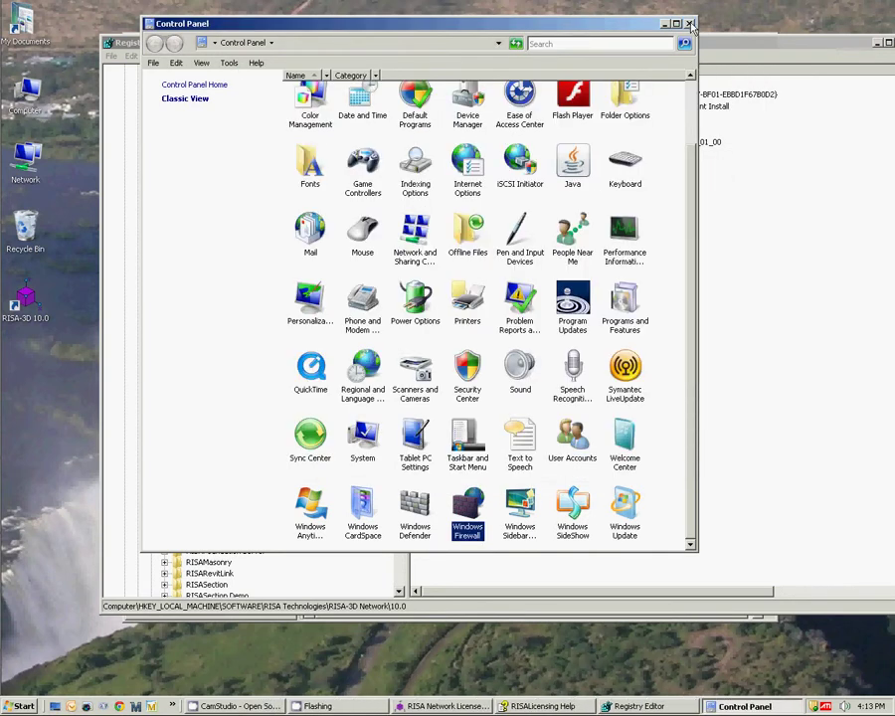
left_click(689, 23)
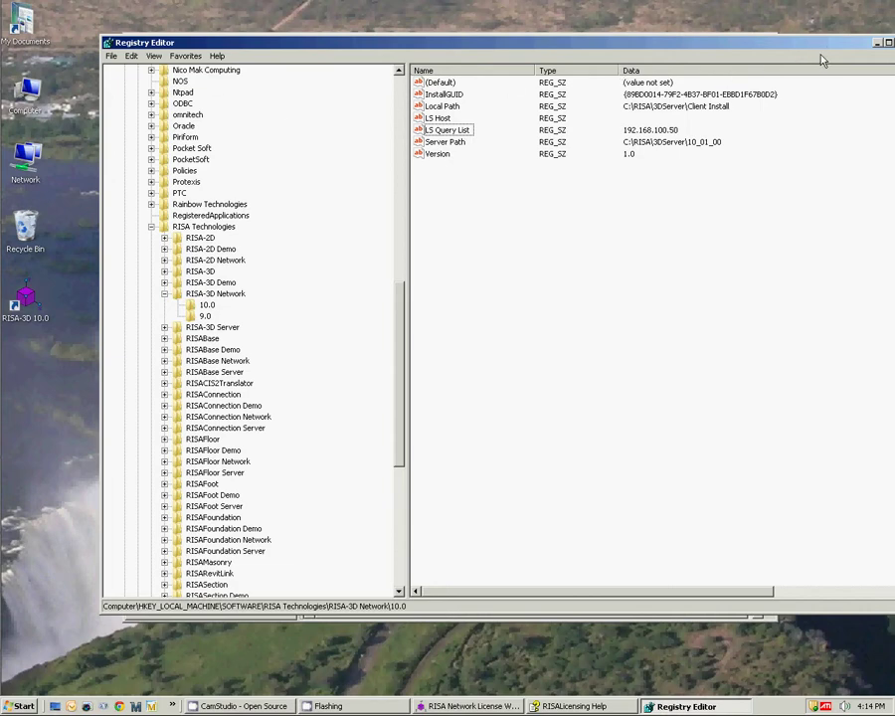
left_click_drag(827, 47, 816, 50)
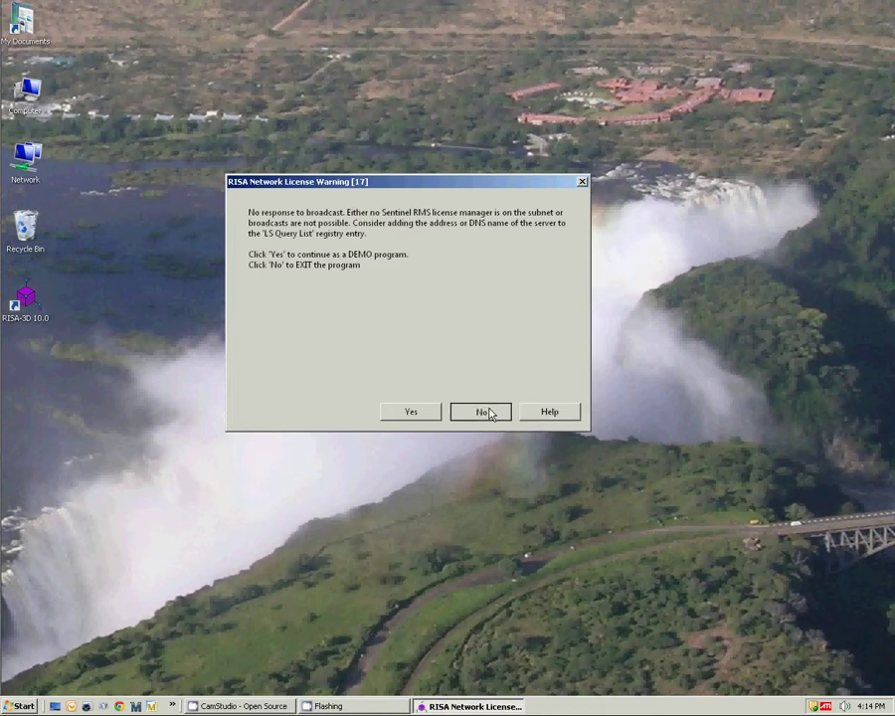
left_click(488, 412)
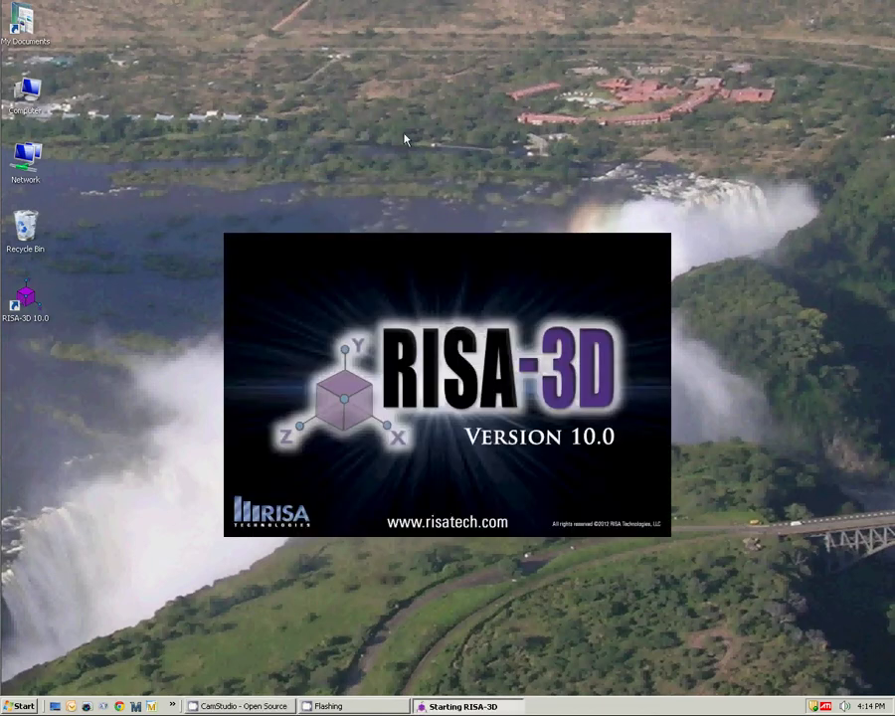